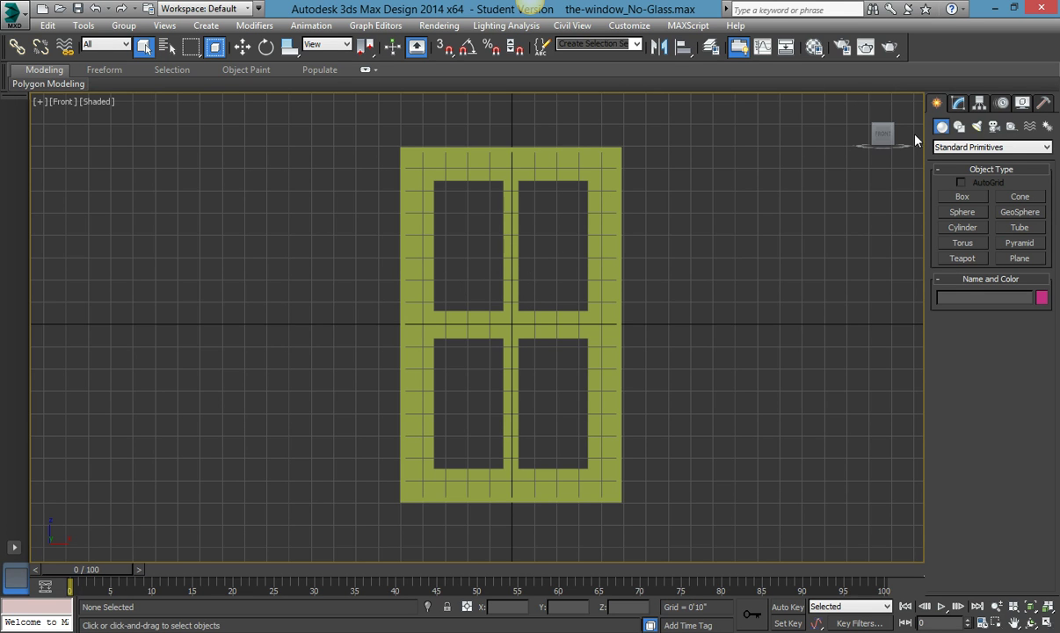
Draw a rectangle spline about 4'11" by 2'8" over the upper-left window opening.
click(961, 127)
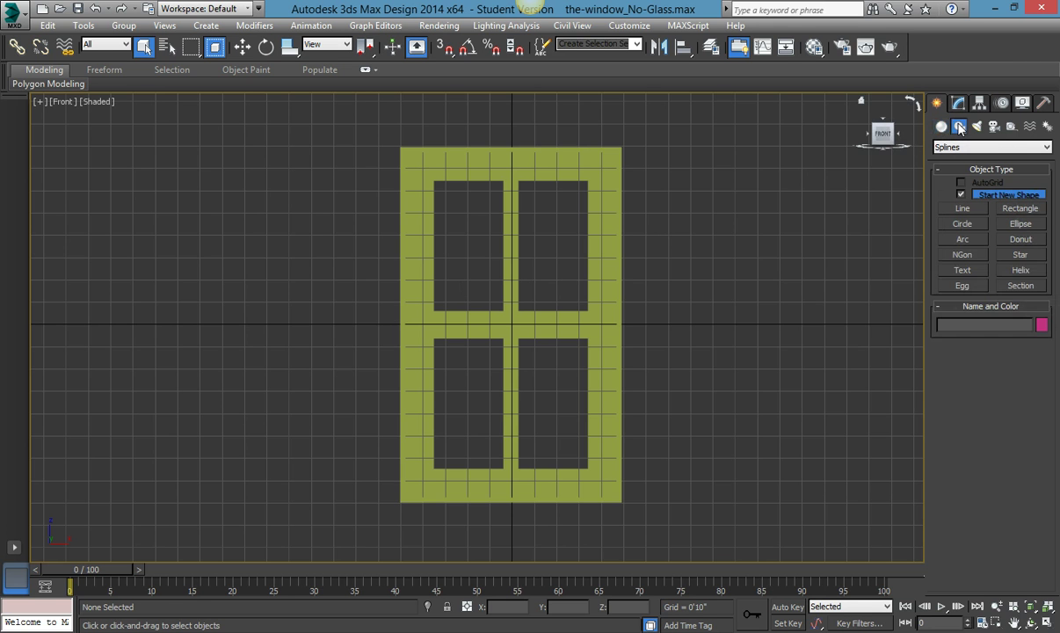
click(1018, 209)
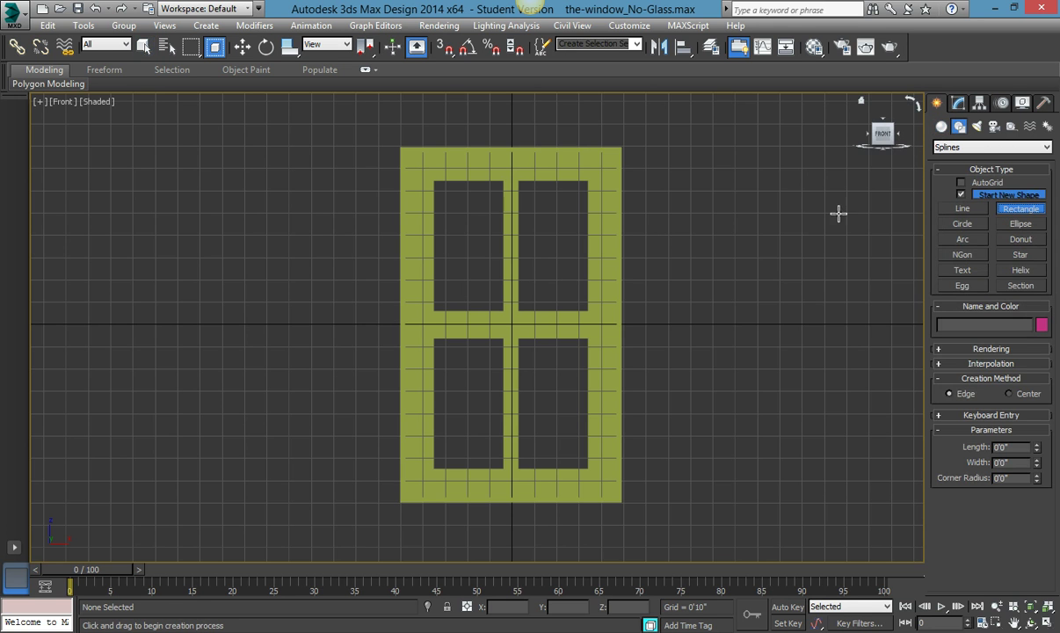
scroll(444, 218, up, 5)
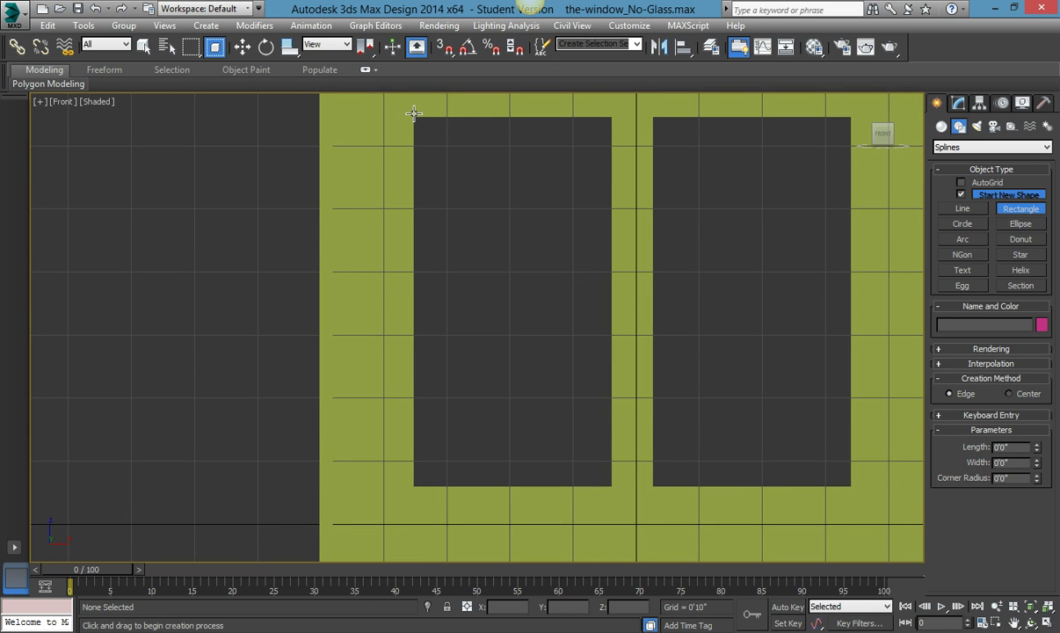
drag(411, 114, 614, 489)
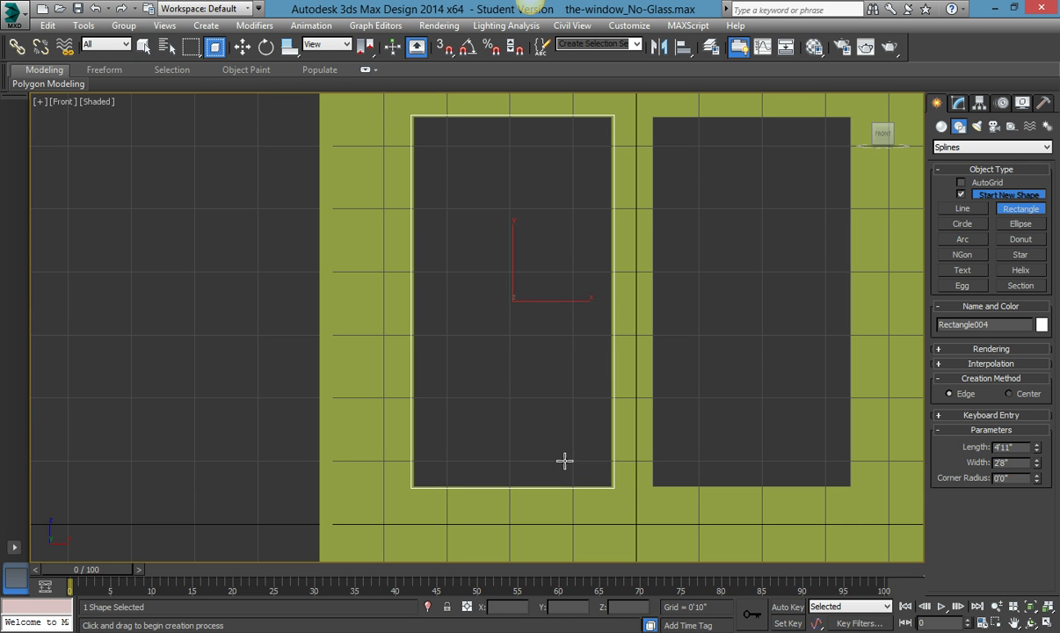
key(w)
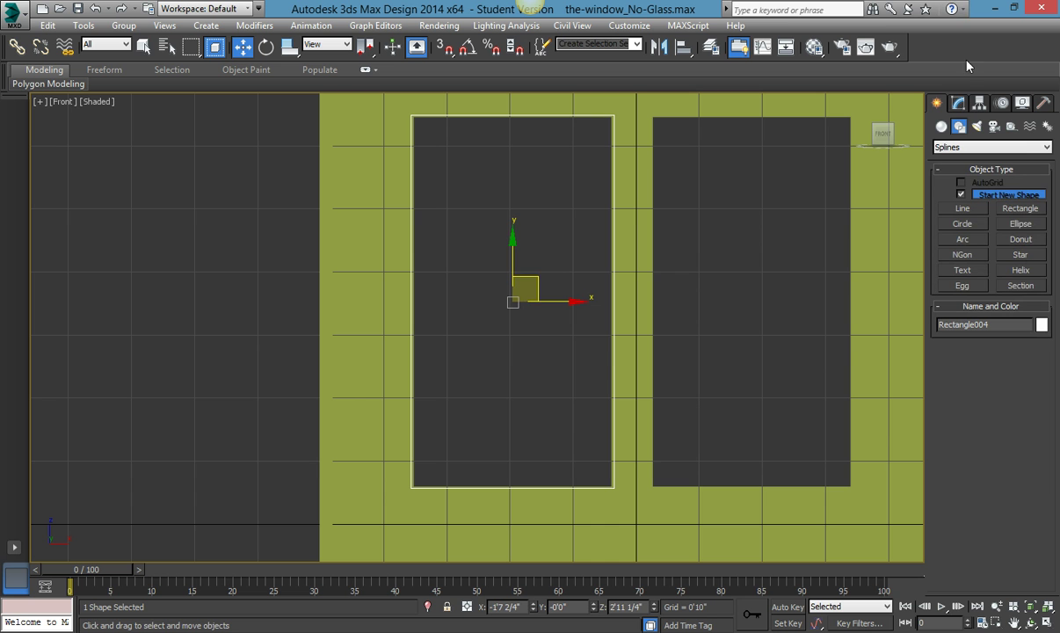
Add an Extrude modifier to Rectangle004 from the Modifier List.
click(960, 106)
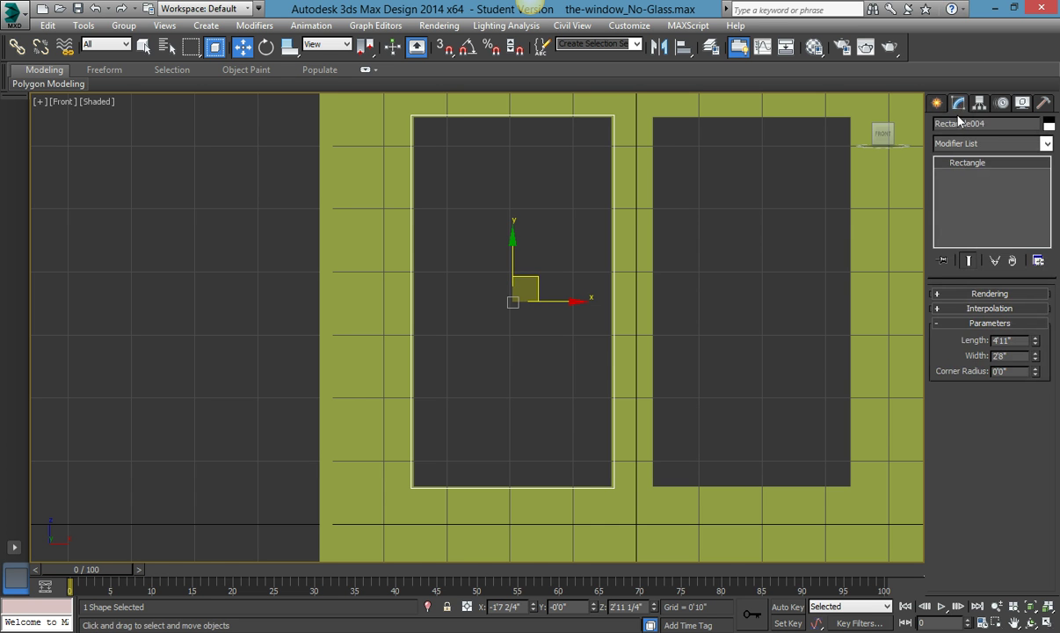
click(994, 145)
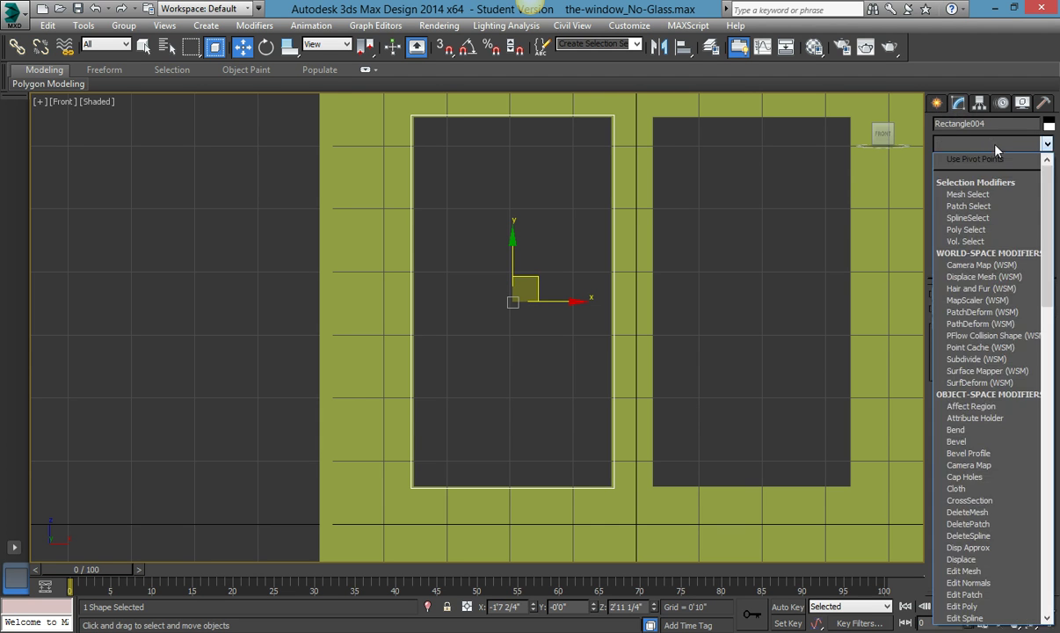
key(e)
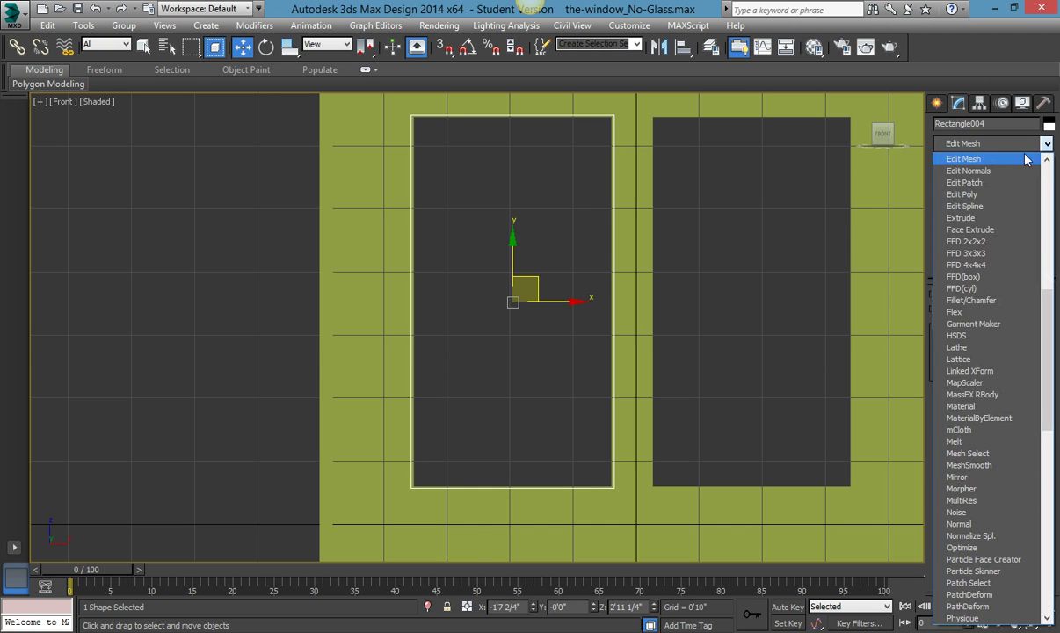
scroll(989, 580, up, 10)
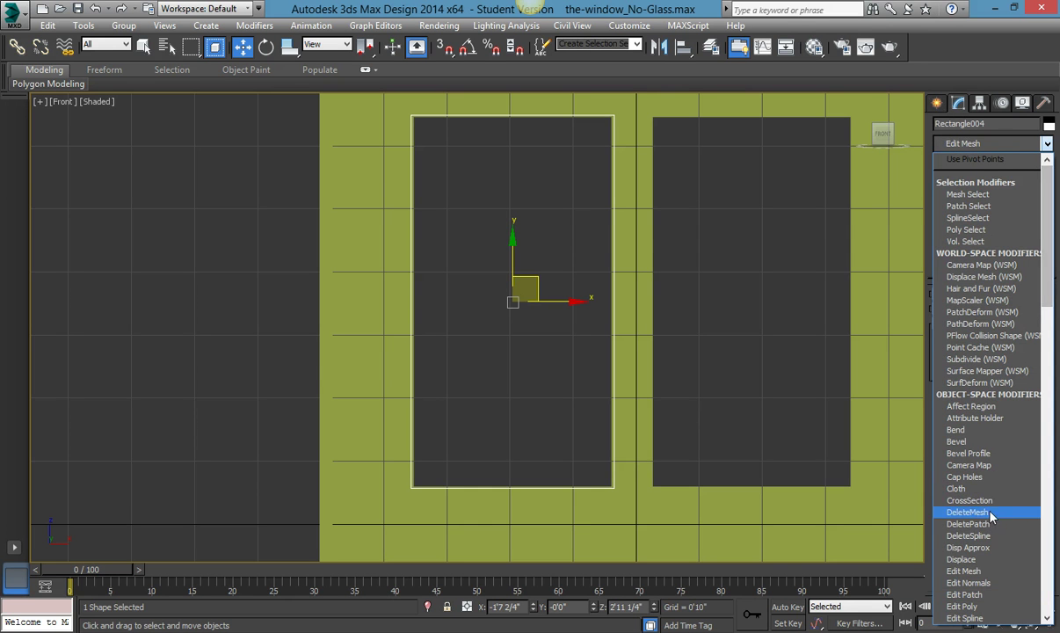
scroll(991, 528, down, 1)
scroll(990, 515, down, 3)
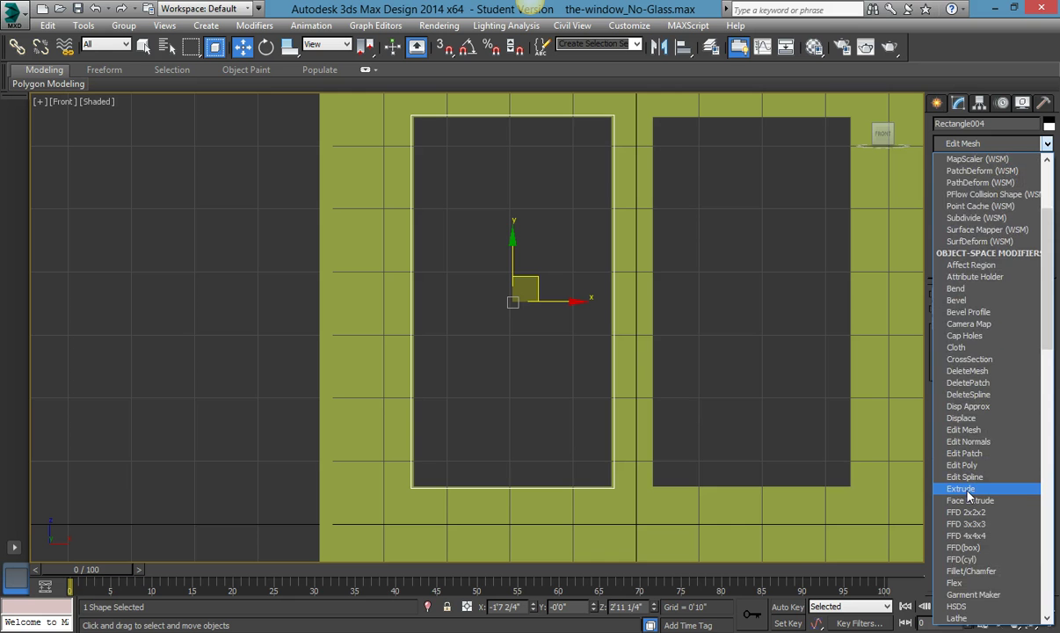
click(963, 489)
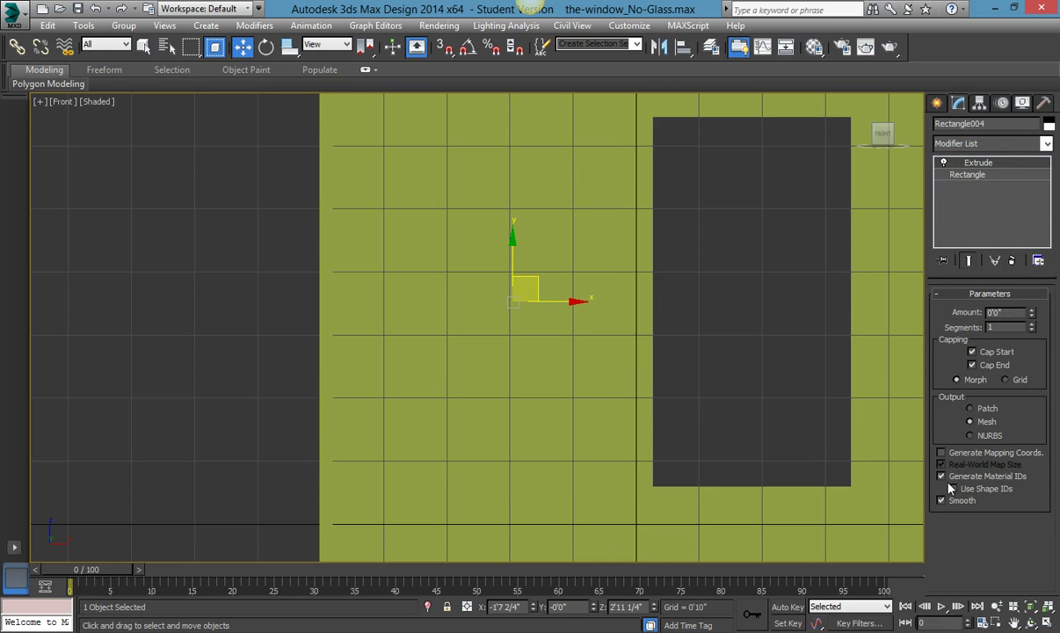
Set the capped extrude Amount to 0.25 (0'0 1/4") and deselect the pane.
click(972, 364)
click(998, 312)
text(0.25)
key(Return)
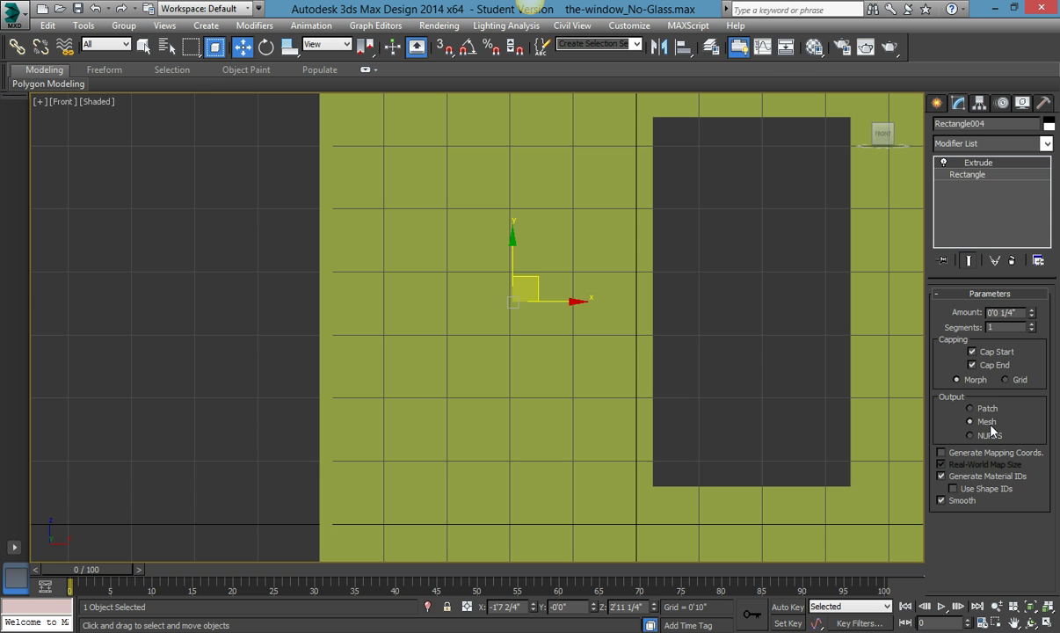
key(Tab)
click(798, 304)
In a wireframe Top view, move the pane along Y to 0'0" inside the frame's depth.
key(t)
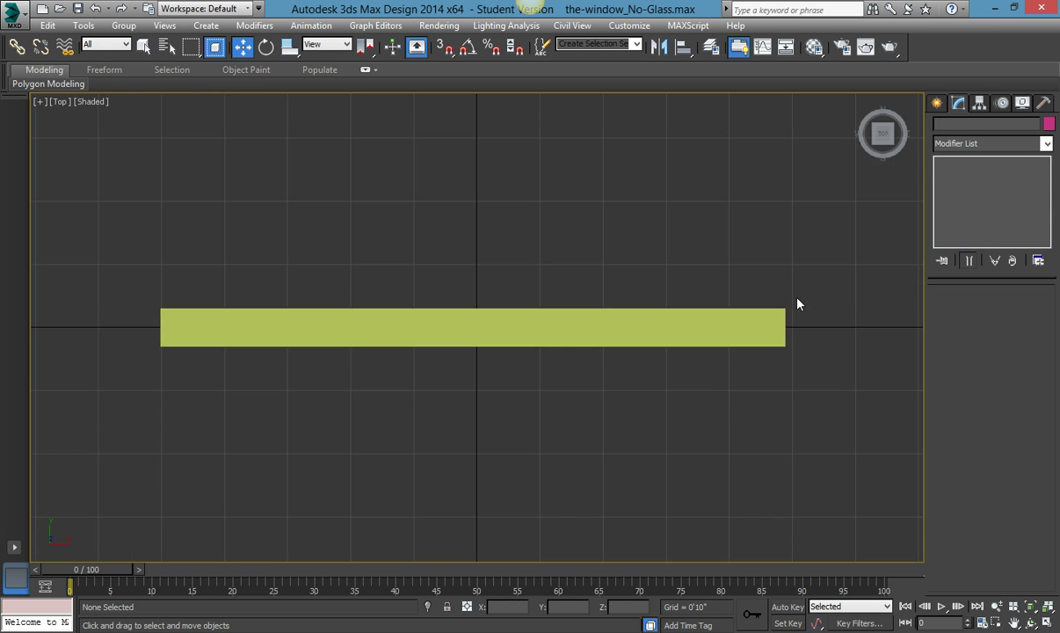
key(F3)
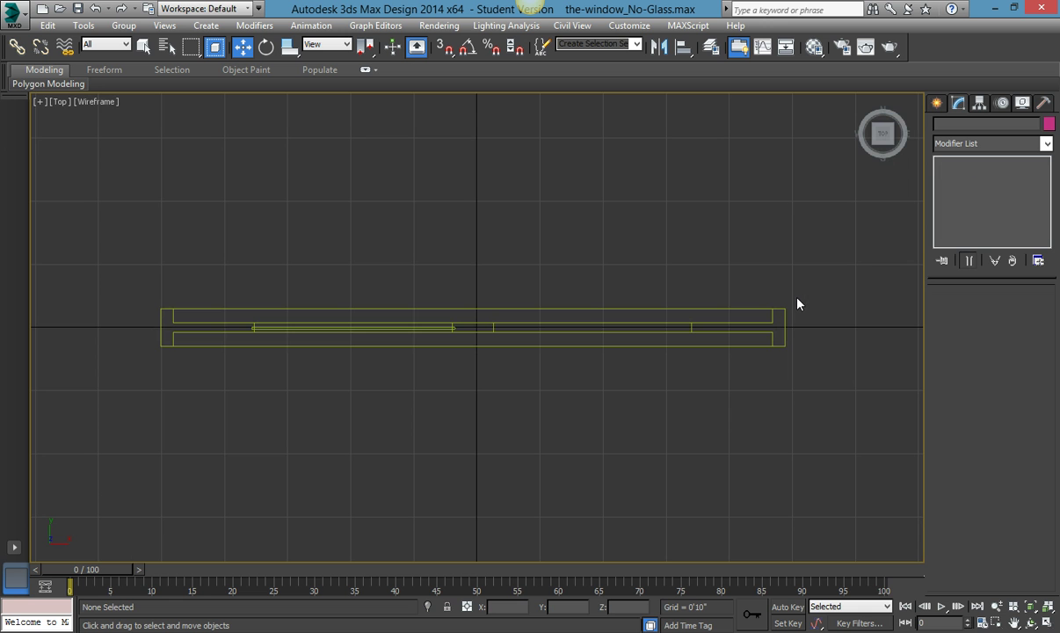
scroll(347, 322, up, 4)
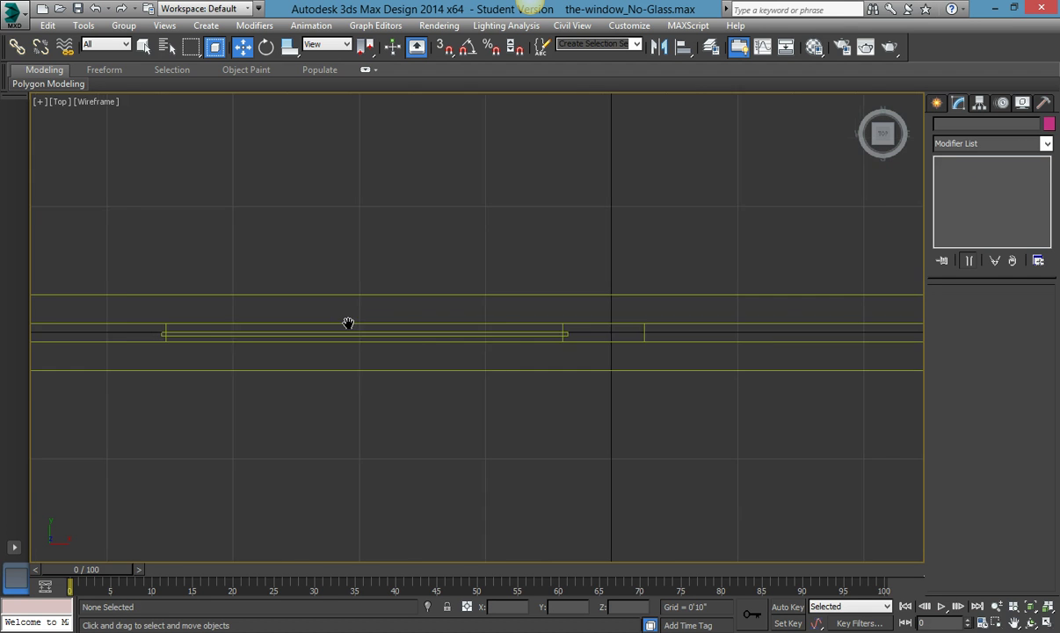
middle_drag(348, 323, 403, 323)
click(386, 335)
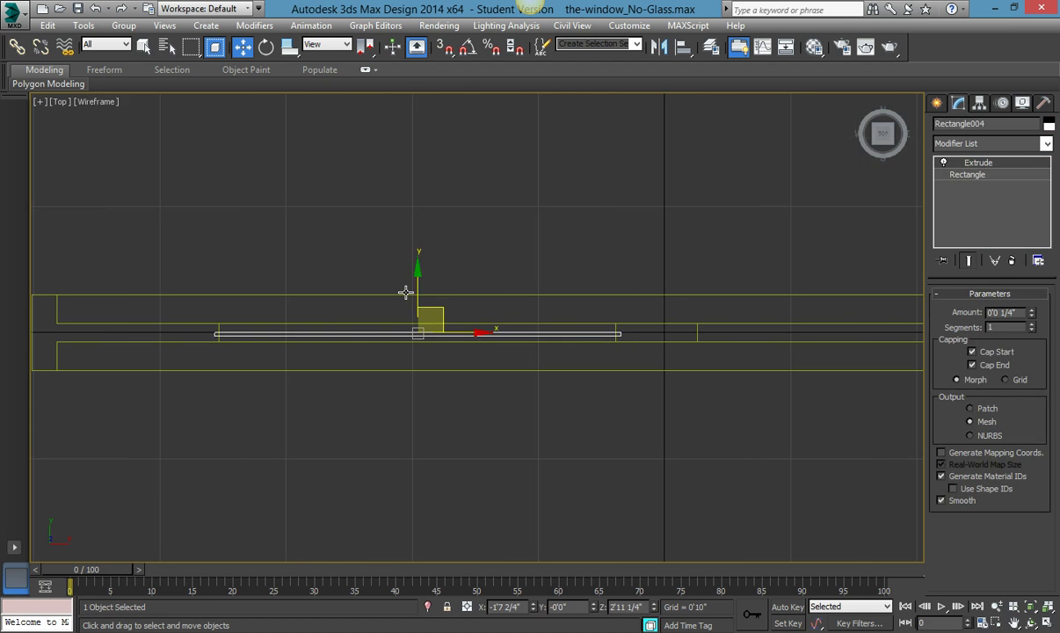
drag(417, 285, 416, 279)
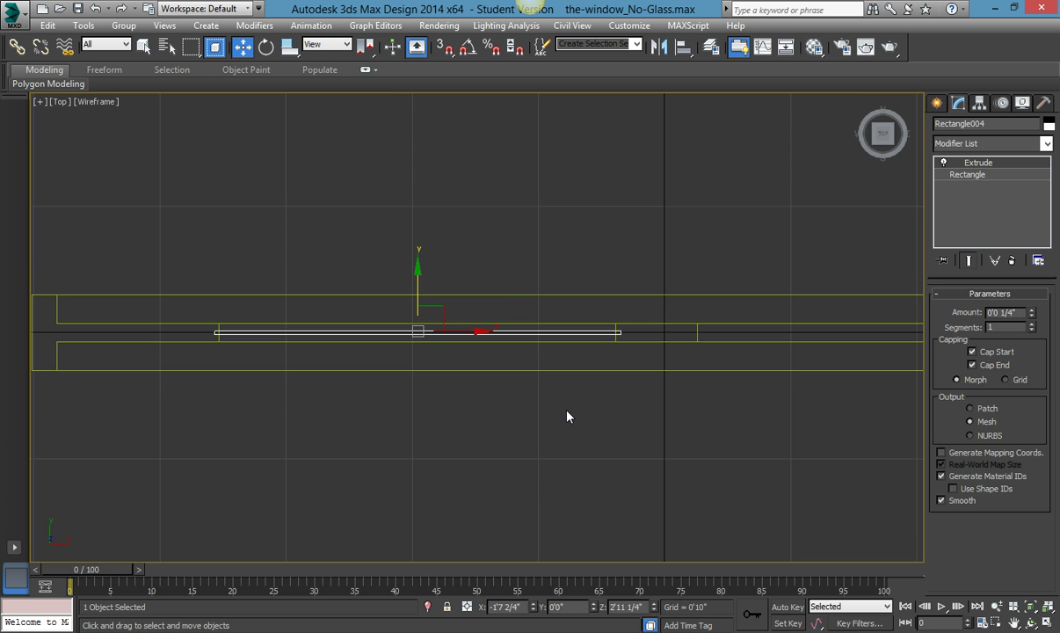
Return to the Front view and pan out to see the whole window.
key(f)
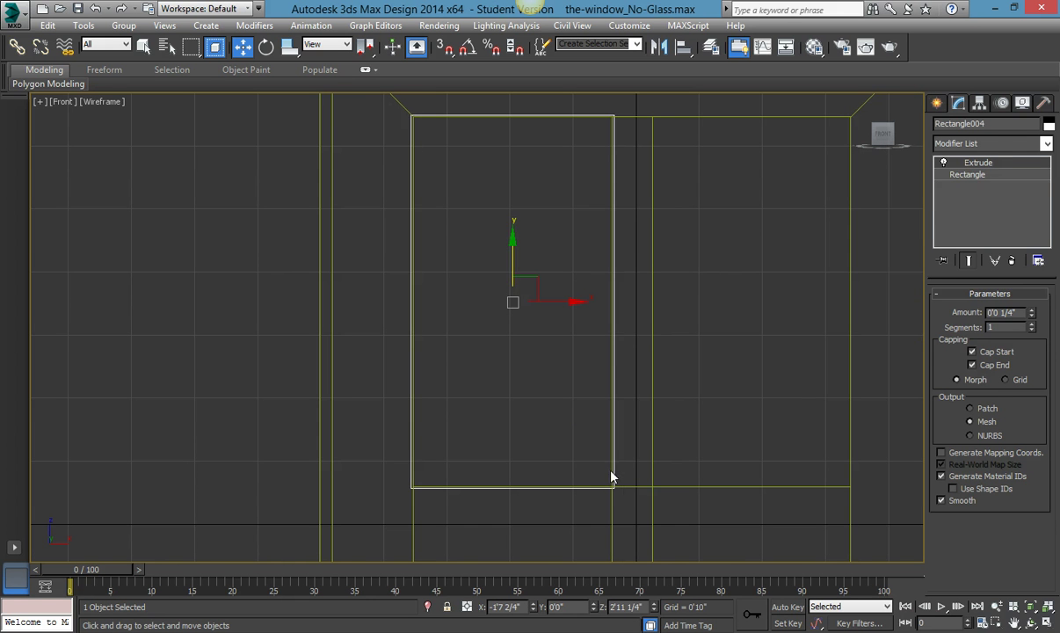
scroll(627, 390, down, 4)
middle_drag(627, 390, 511, 301)
scroll(511, 267, down, 2)
scroll(630, 264, up, 2)
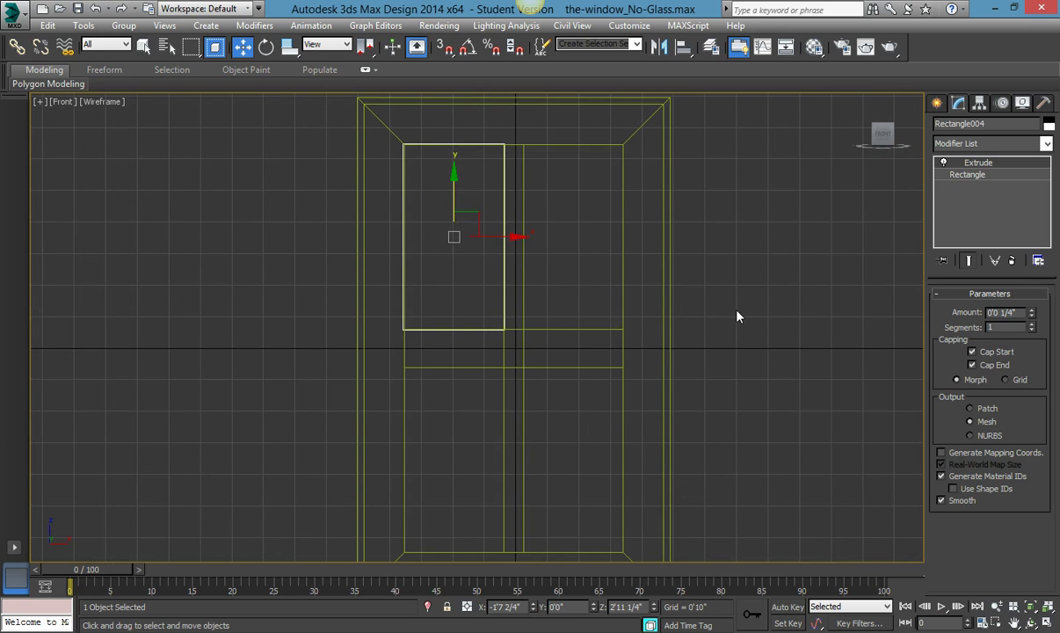
Clone the pane as instance Rectangle005 into the upper-right opening.
mouse_move(505, 235)
shift+mouse_down()
mouse_move(644, 235)
mouse_move(618, 237)
shift+mouse_up()
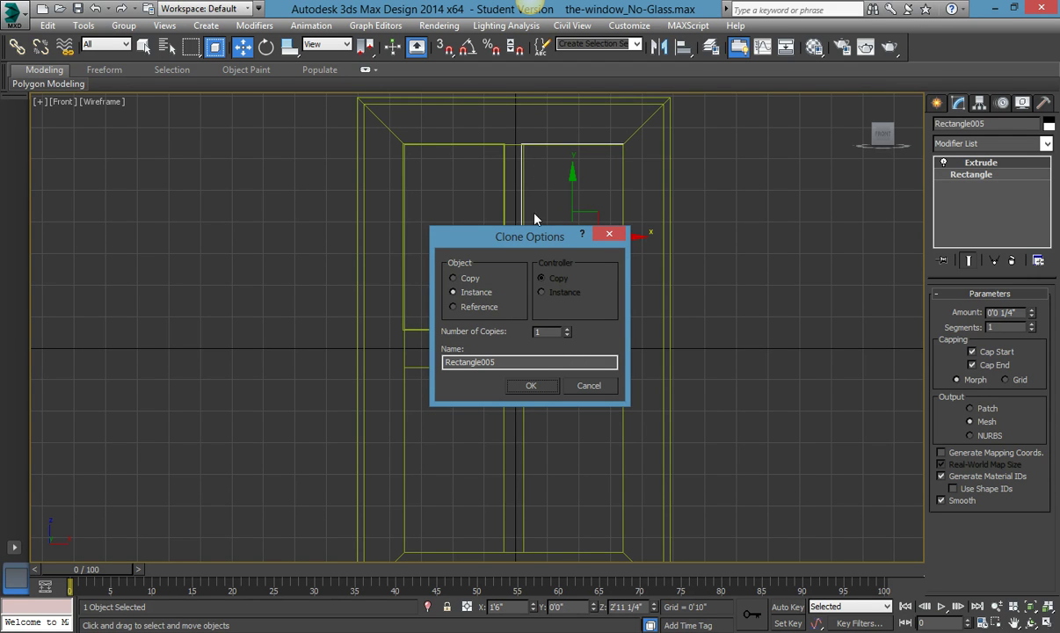
click(526, 386)
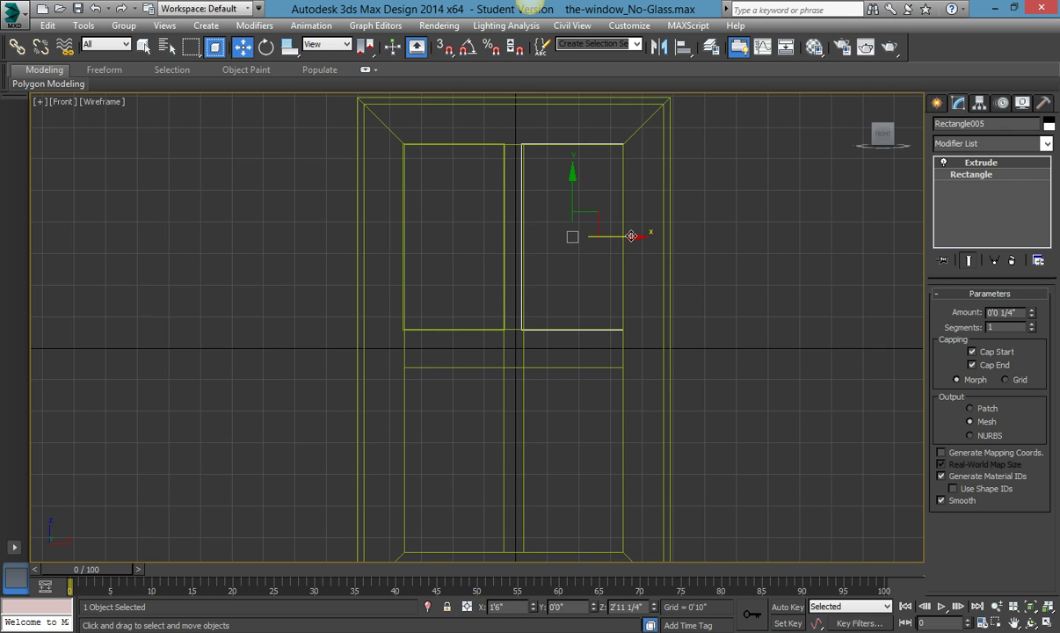
drag(631, 236, 632, 236)
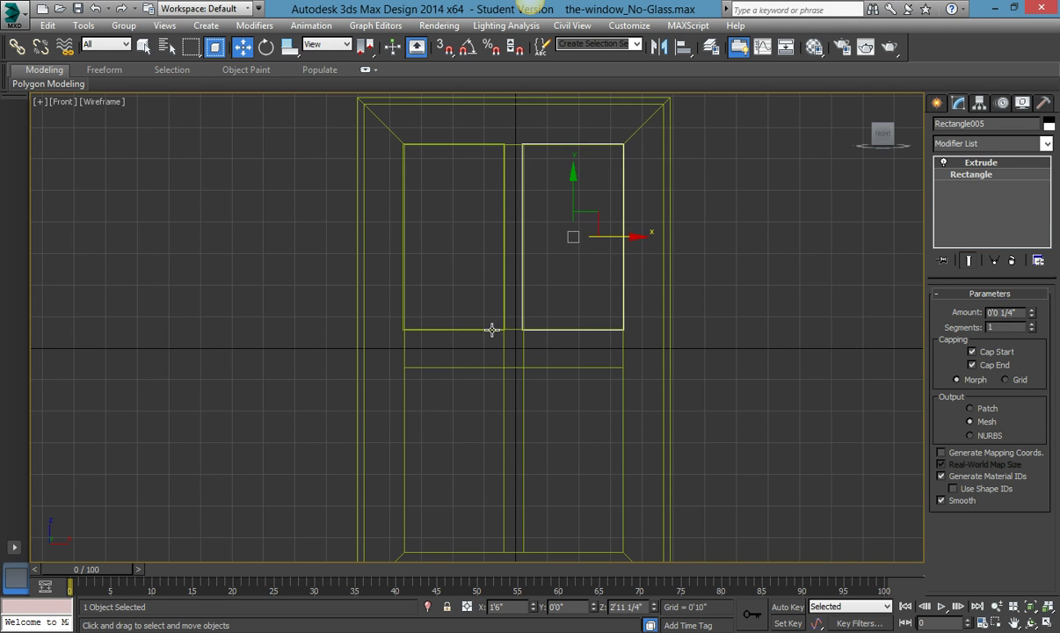
Clone both upper panes down as instances into the lower openings, then deselect.
scroll(491, 330, up, 6)
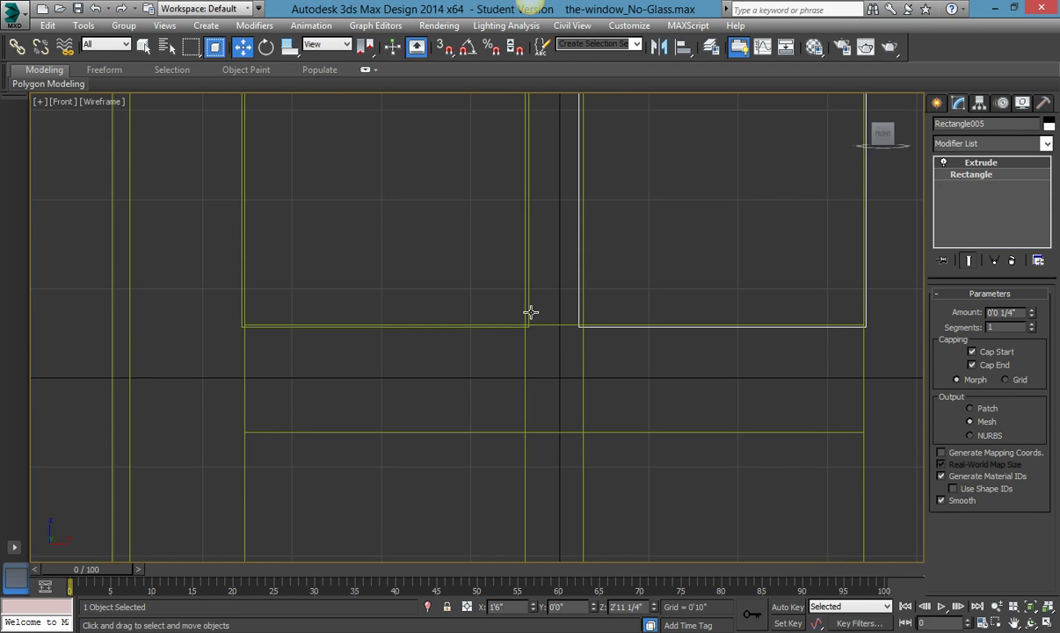
ctrl+click(530, 312)
scroll(531, 312, down, 6)
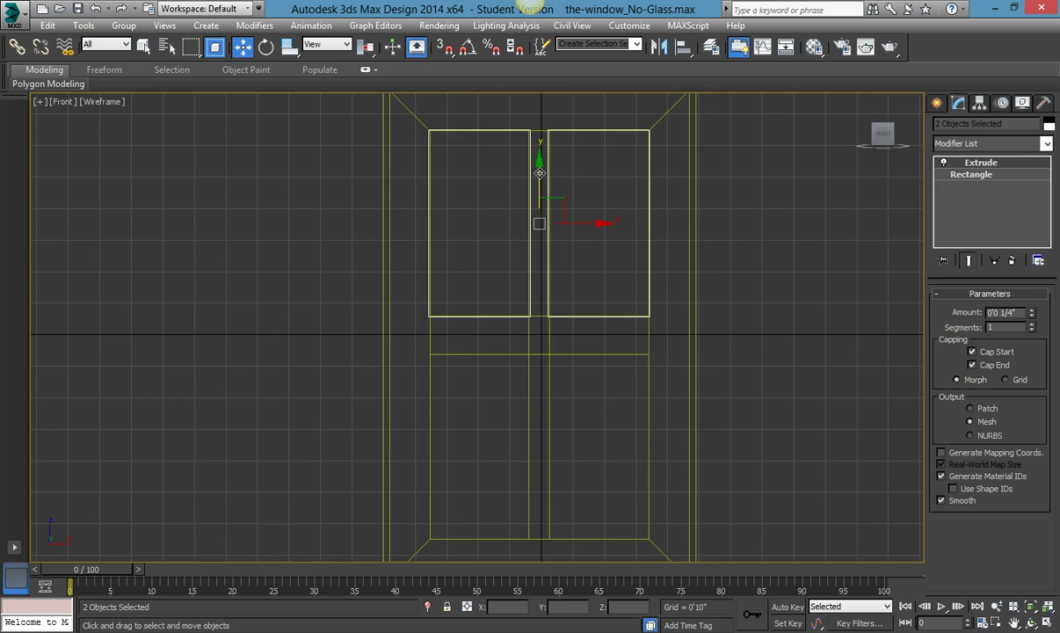
drag(540, 173, 536, 396)
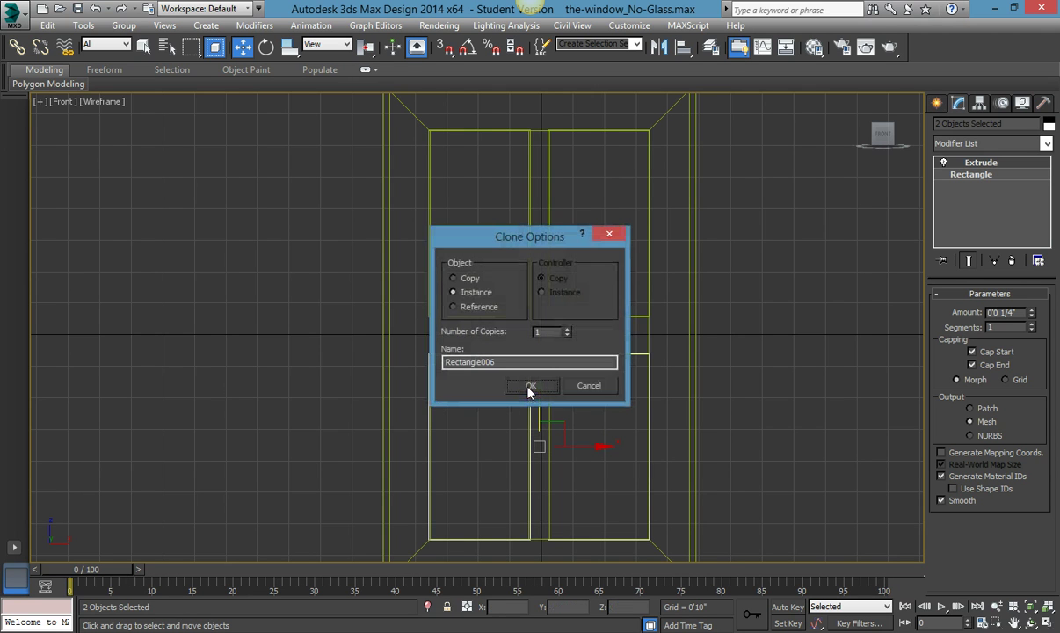
click(530, 387)
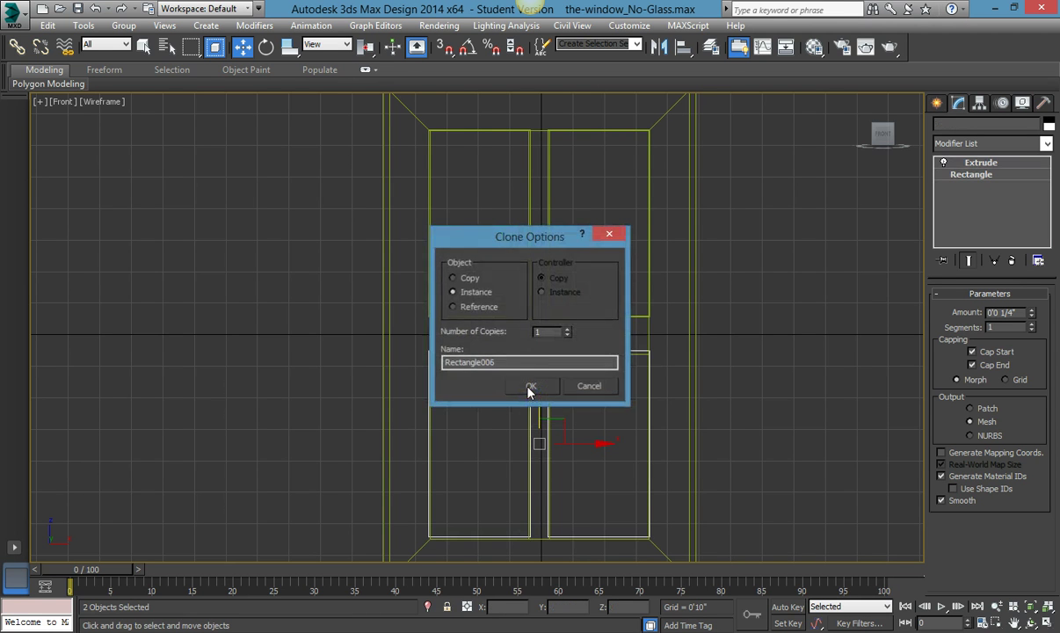
click(507, 334)
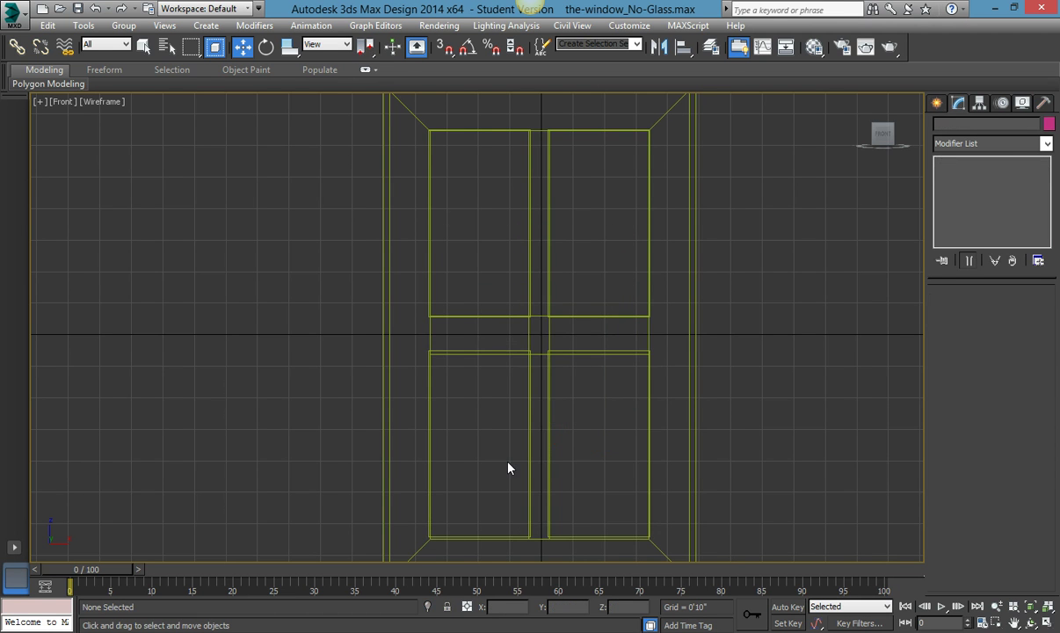
Select and clear a face of the window frame, returning to spline creation.
click(506, 353)
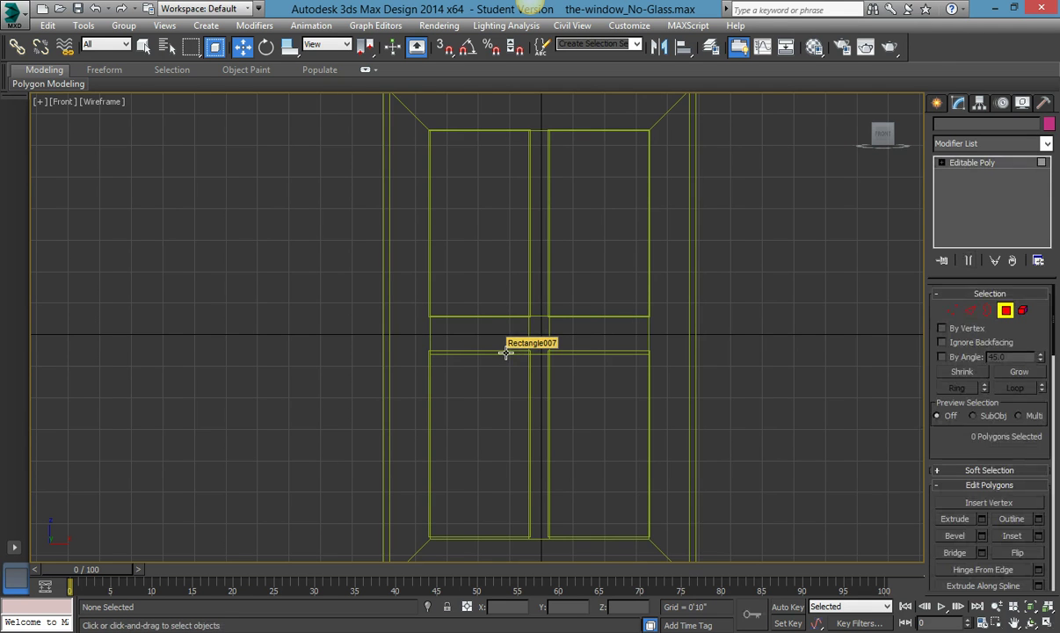
click(510, 350)
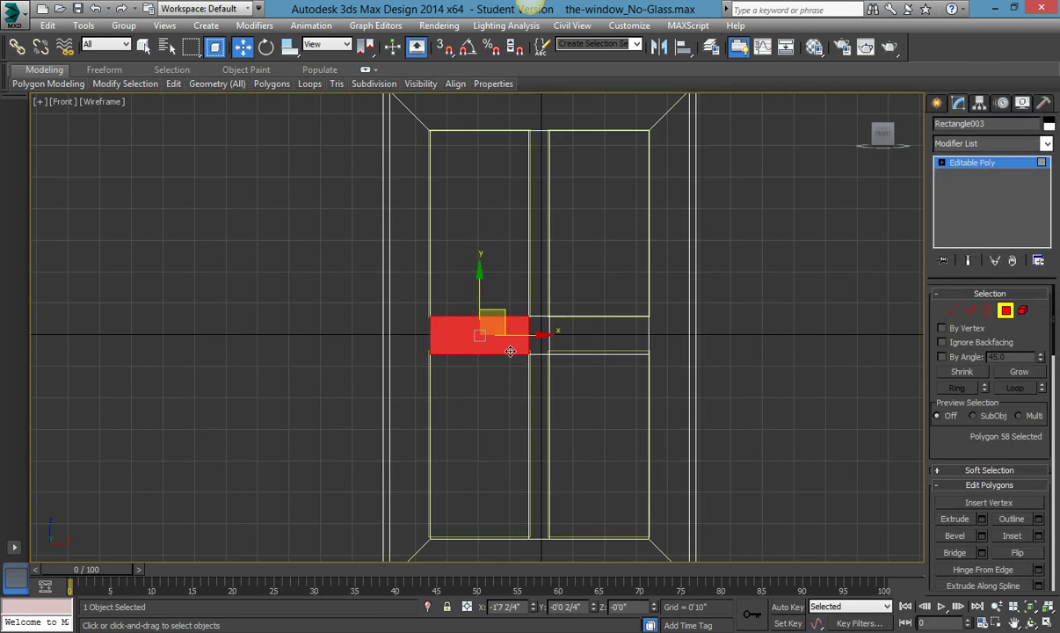
click(823, 341)
click(937, 103)
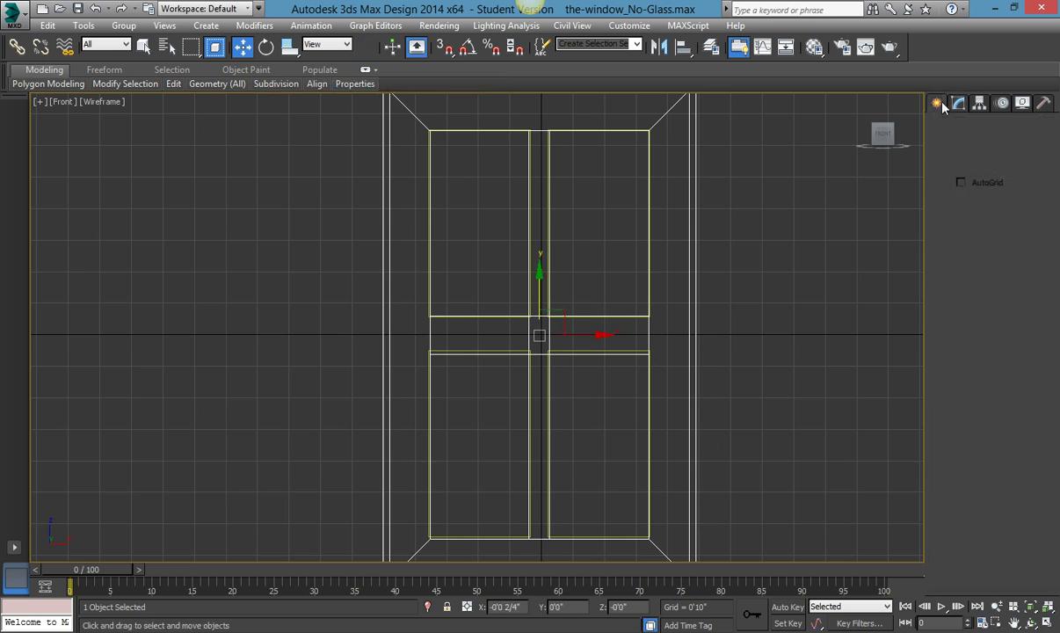
click(960, 125)
scroll(550, 366, up, 2)
scroll(550, 366, up, 2)
Nudge the lower-left pane Rectangle007 slightly upward to fit its opening.
click(474, 340)
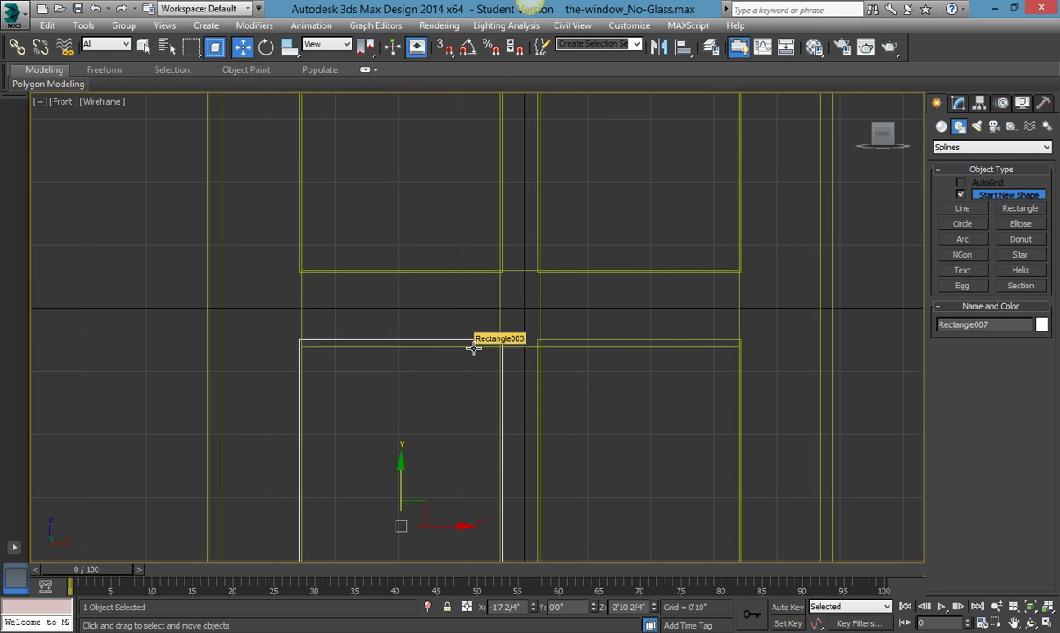
scroll(435, 349, up, 3)
scroll(436, 349, down, 5)
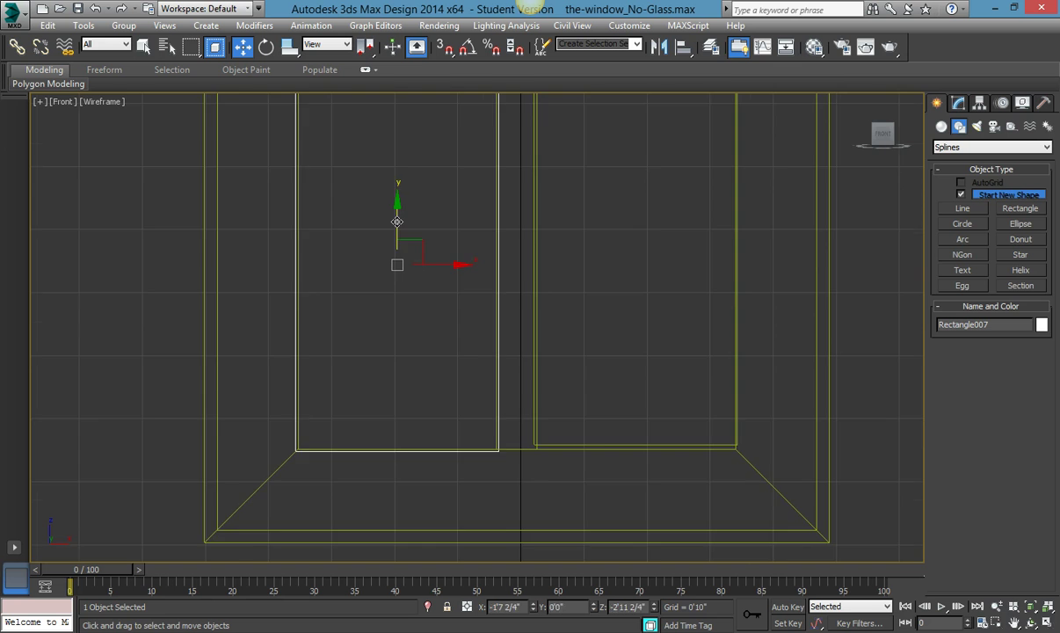
scroll(398, 220, up, 2)
scroll(398, 222, down, 2)
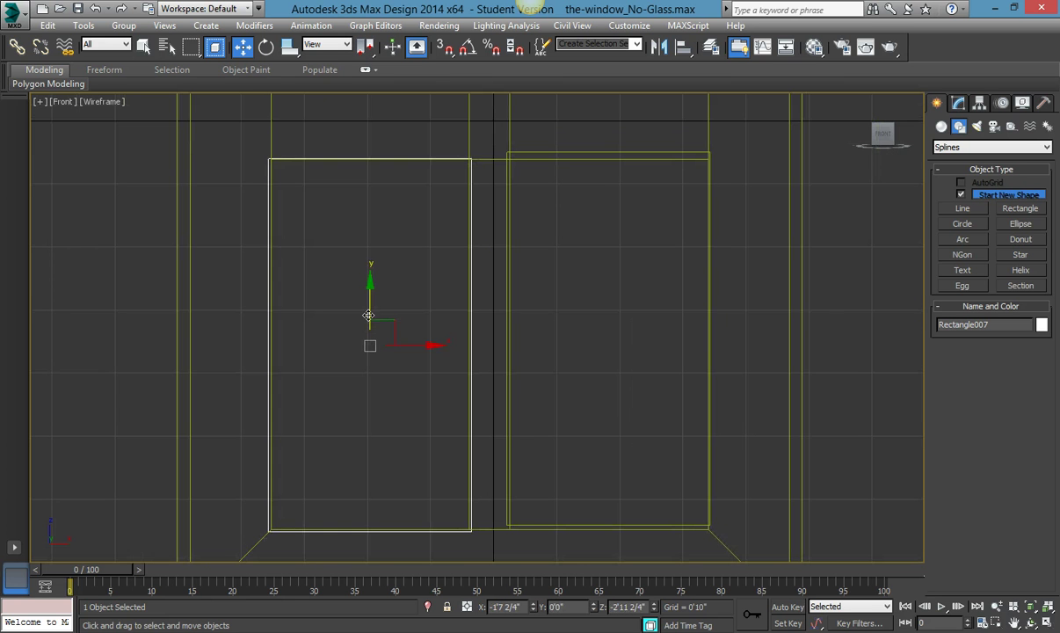
drag(373, 309, 369, 307)
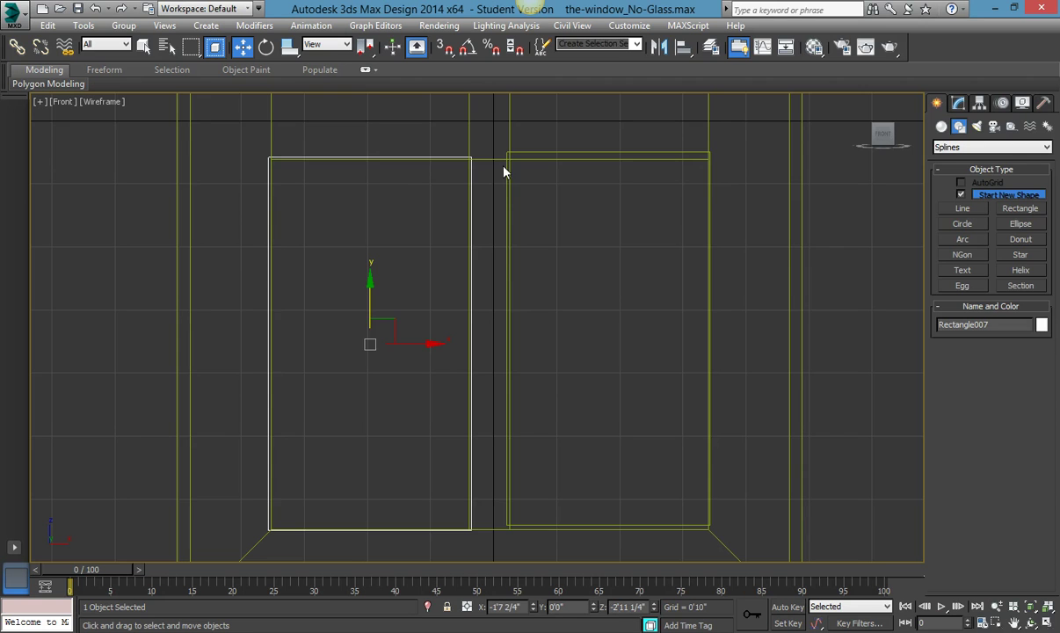
Nudge the lower-right pane Rectangle006 slightly down, then select the upper-left pane Rectangle004.
click(524, 152)
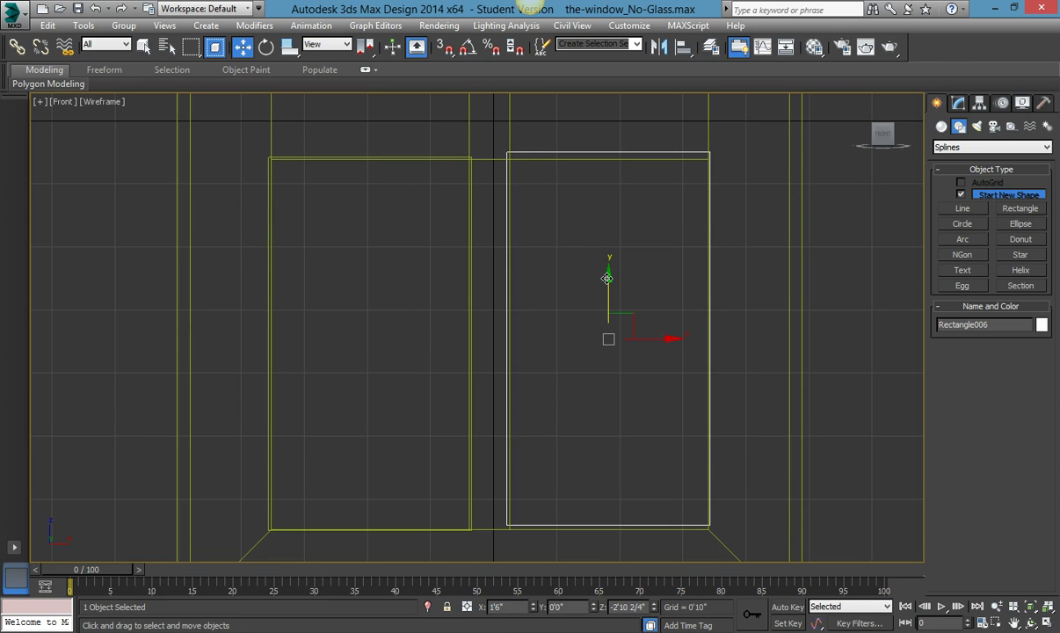
drag(608, 278, 607, 284)
click(493, 276)
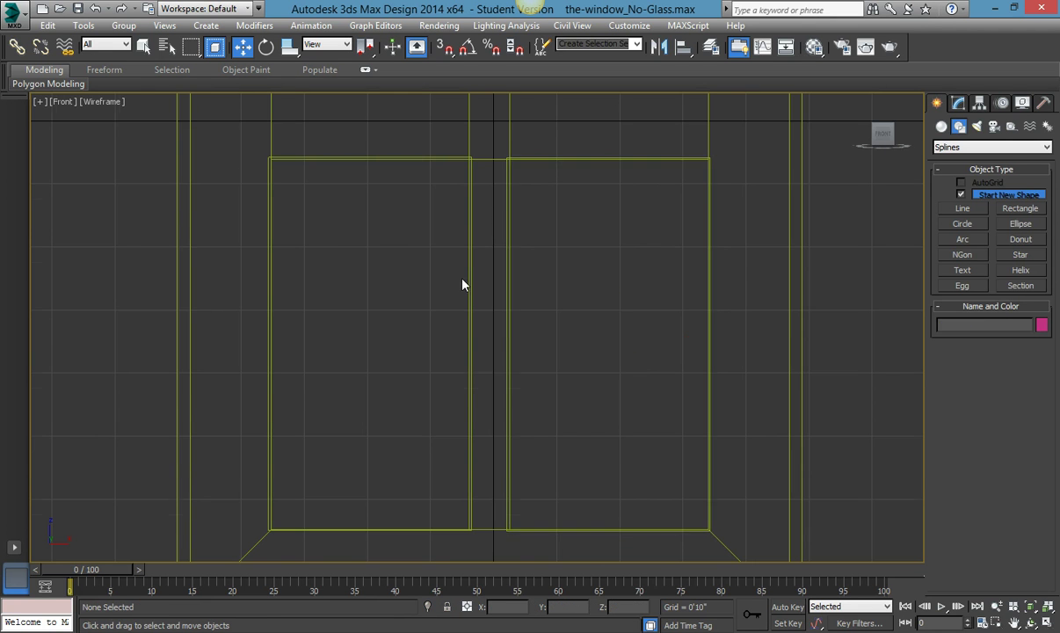
middle_drag(462, 284, 473, 407)
scroll(473, 407, down, 2)
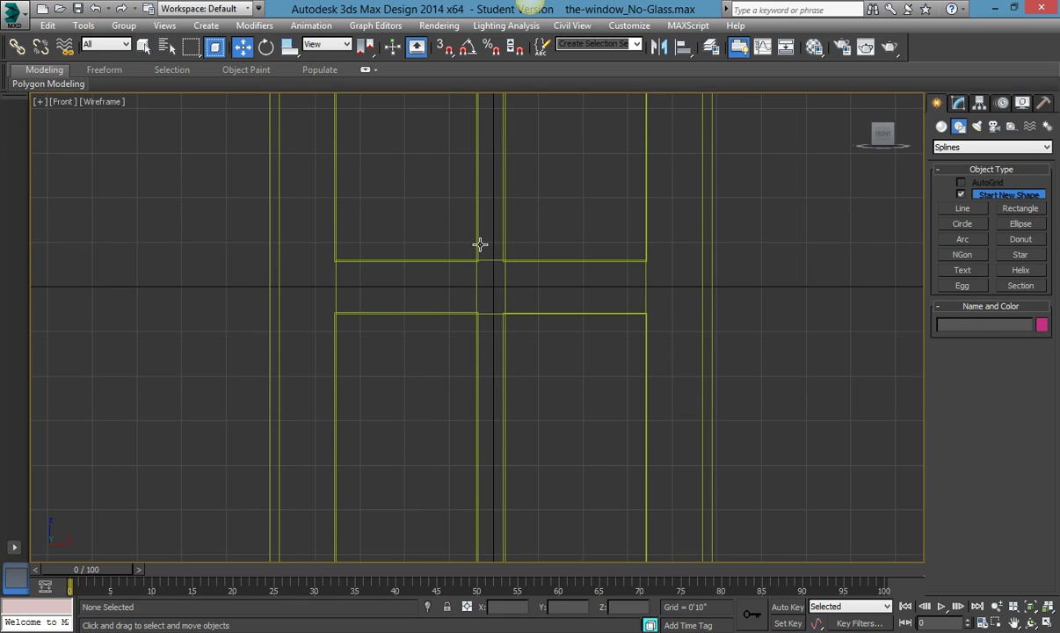
click(479, 244)
middle_drag(542, 308, 532, 408)
Open the Compact Material Editor with M, move it aside, and pick sample slot 12 - Default.
key(m)
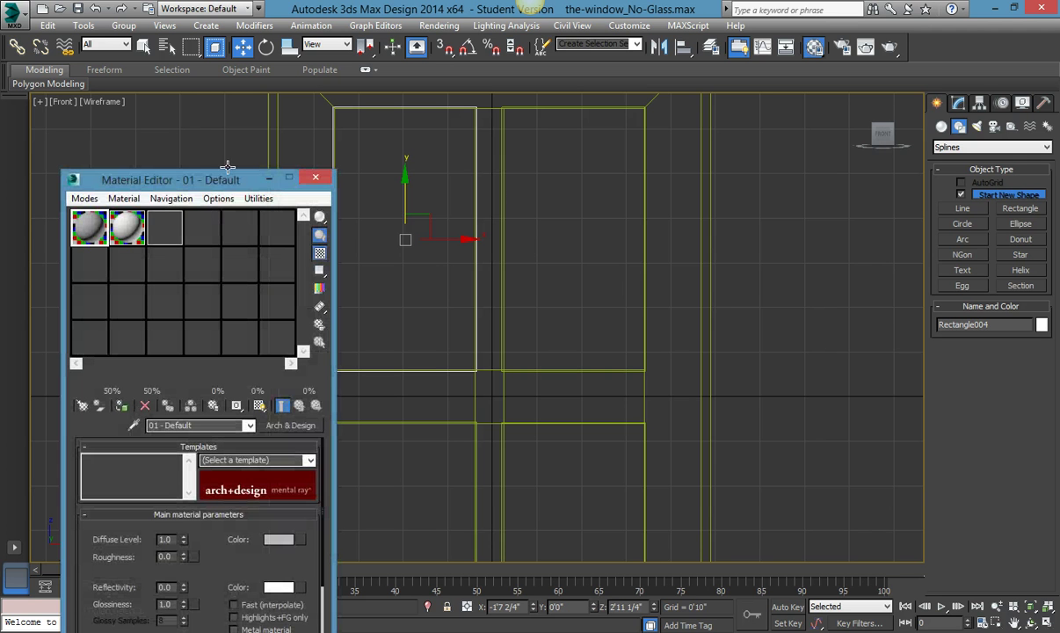
click(173, 179)
drag(174, 180, 215, 71)
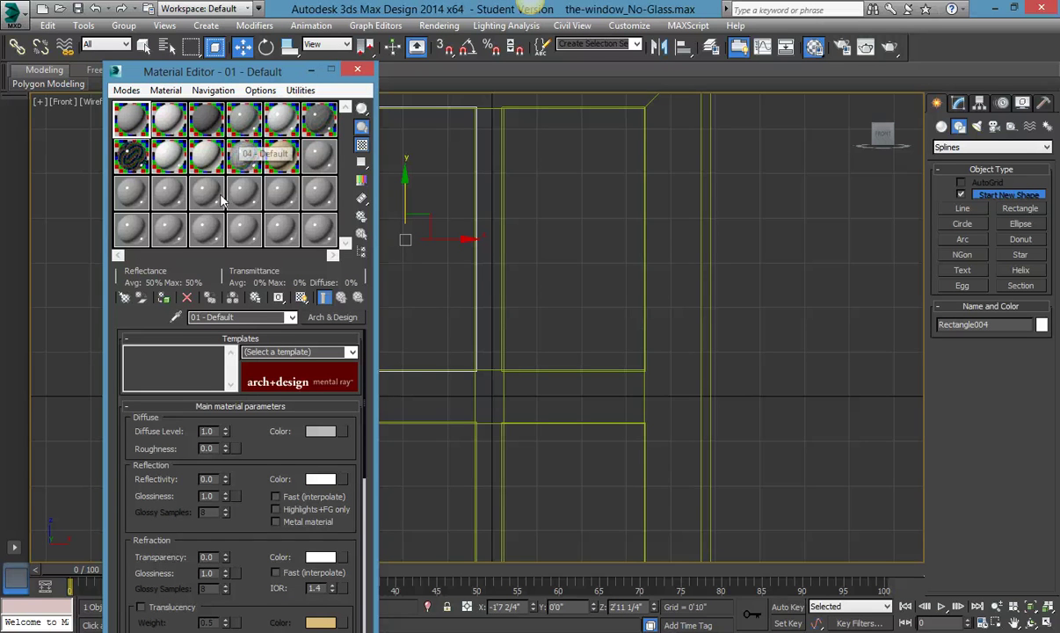
click(317, 157)
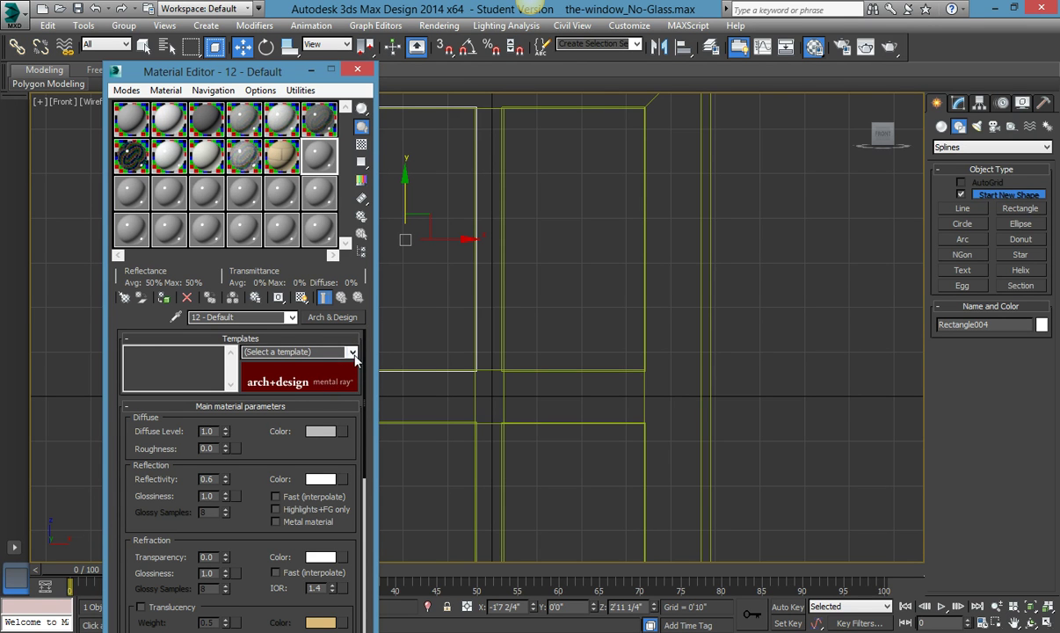
Apply the Glass (Thin Geometry) template to 12 - Default and assign it to the selected pane.
click(338, 352)
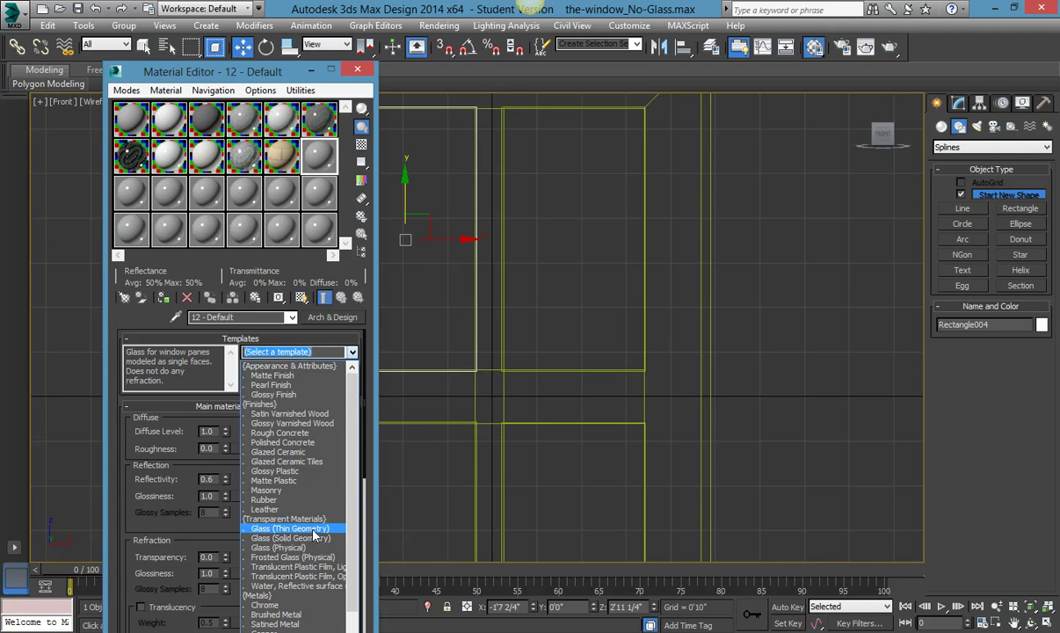
click(277, 529)
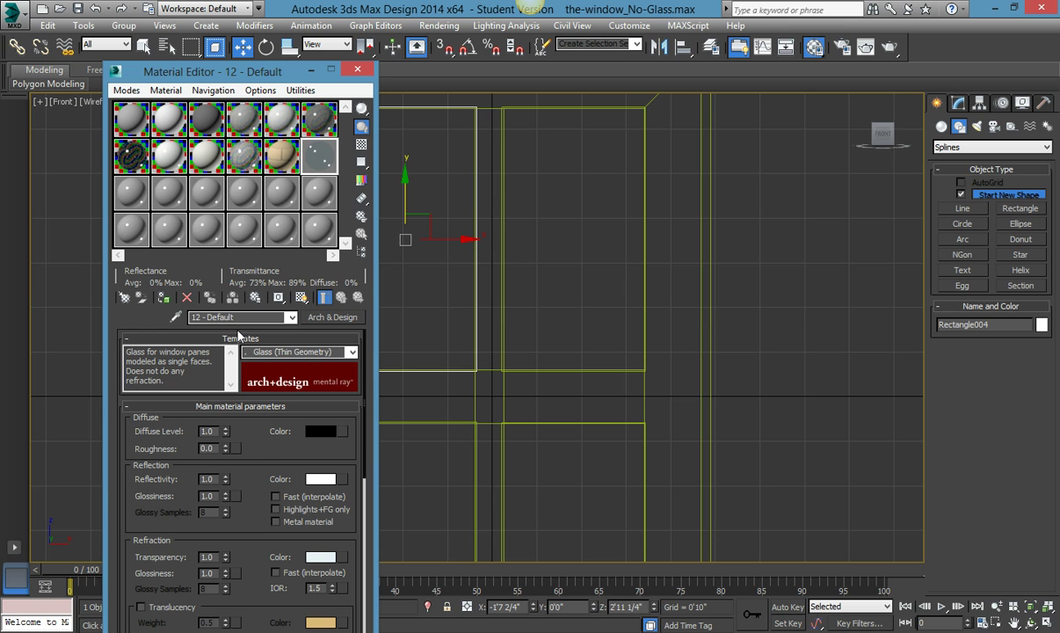
click(164, 298)
Close the Material Editor and show the frame shaded from an angled orthographic view.
click(357, 71)
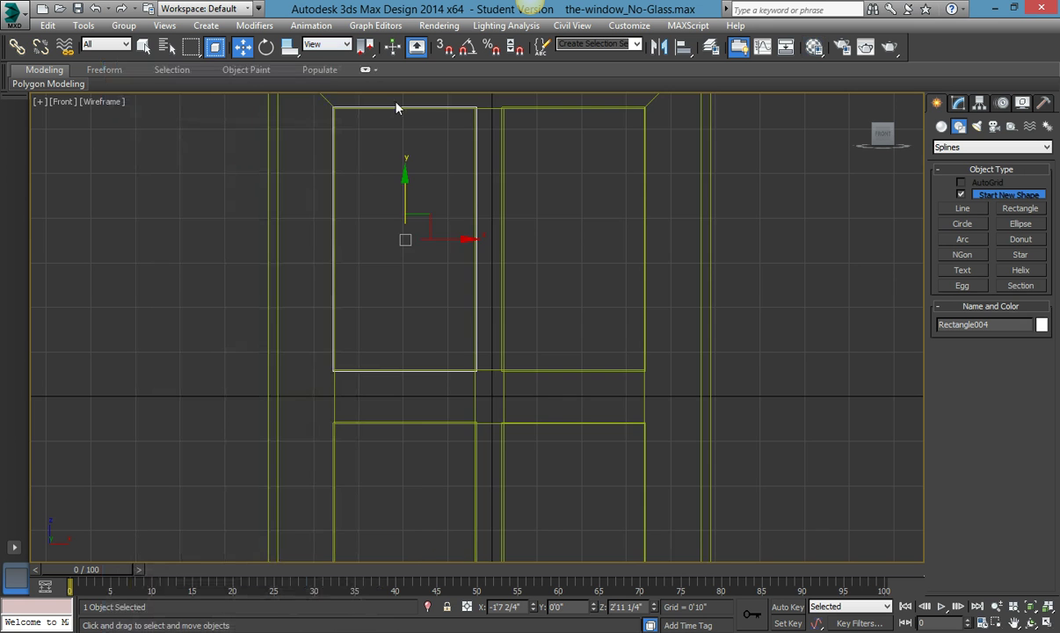
key(F3)
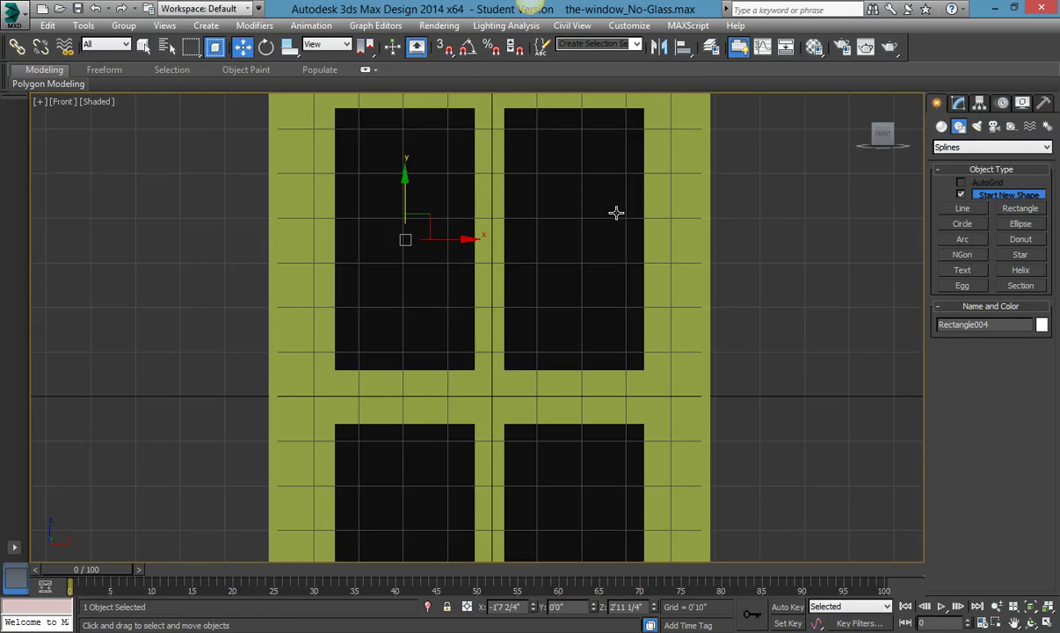
scroll(635, 212, down, 2)
scroll(541, 215, down, 3)
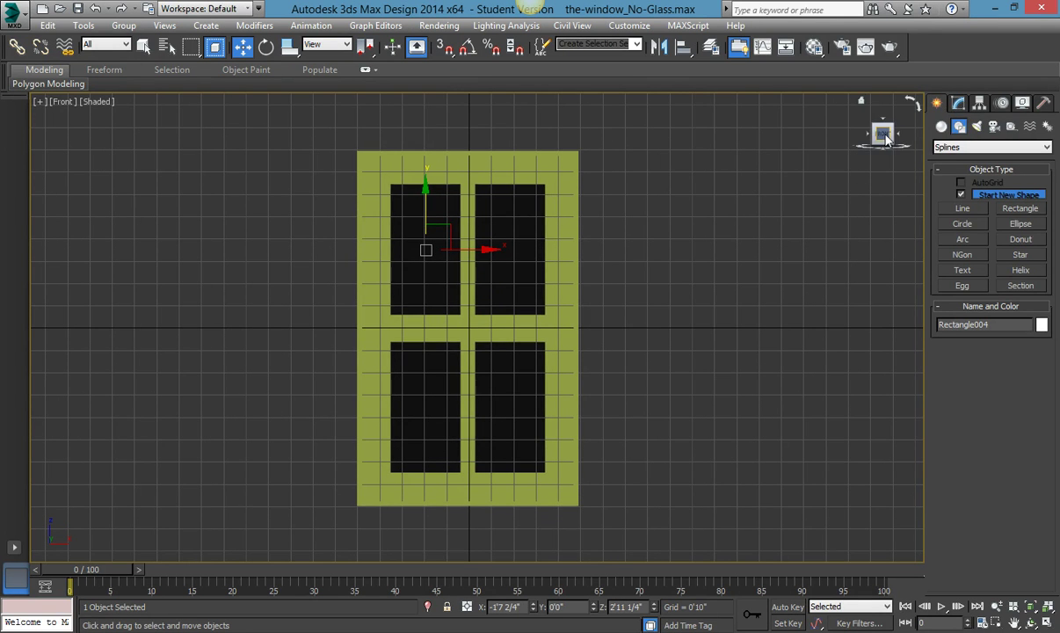
drag(887, 138, 823, 132)
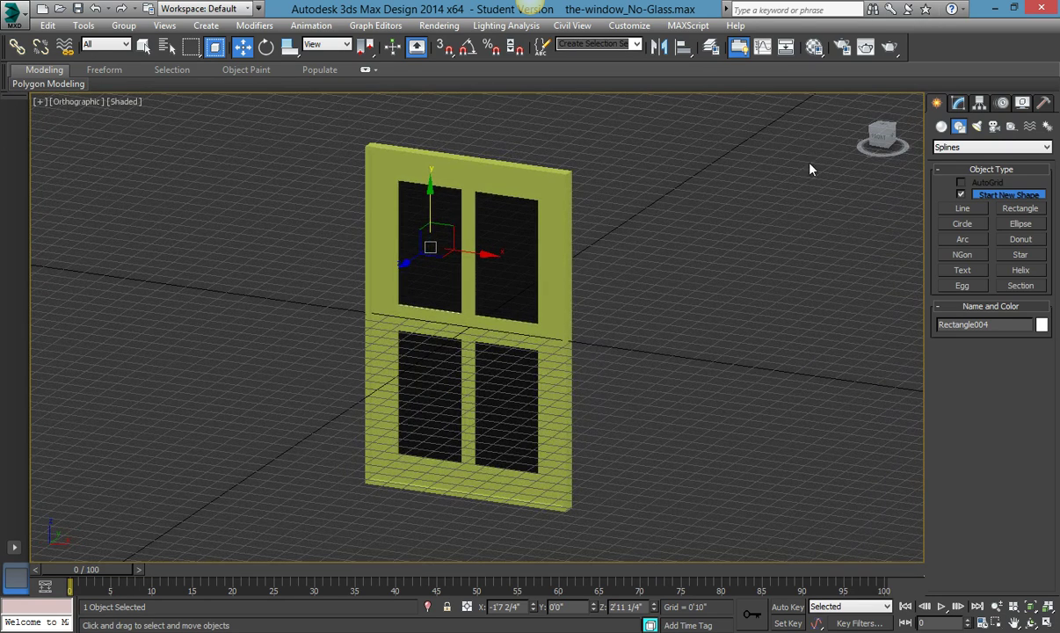
click(890, 48)
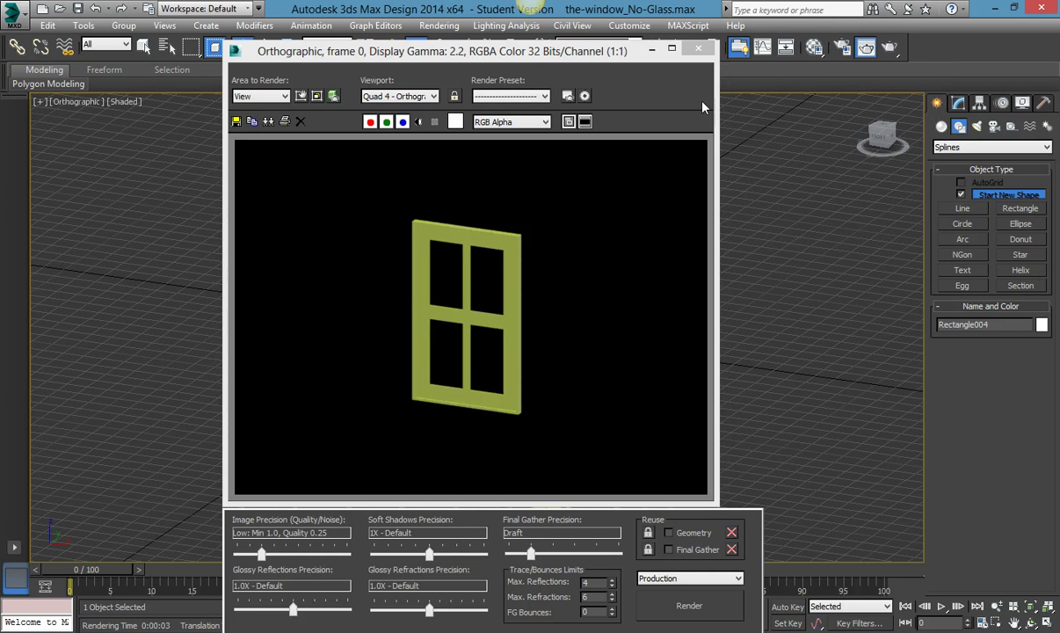
click(698, 49)
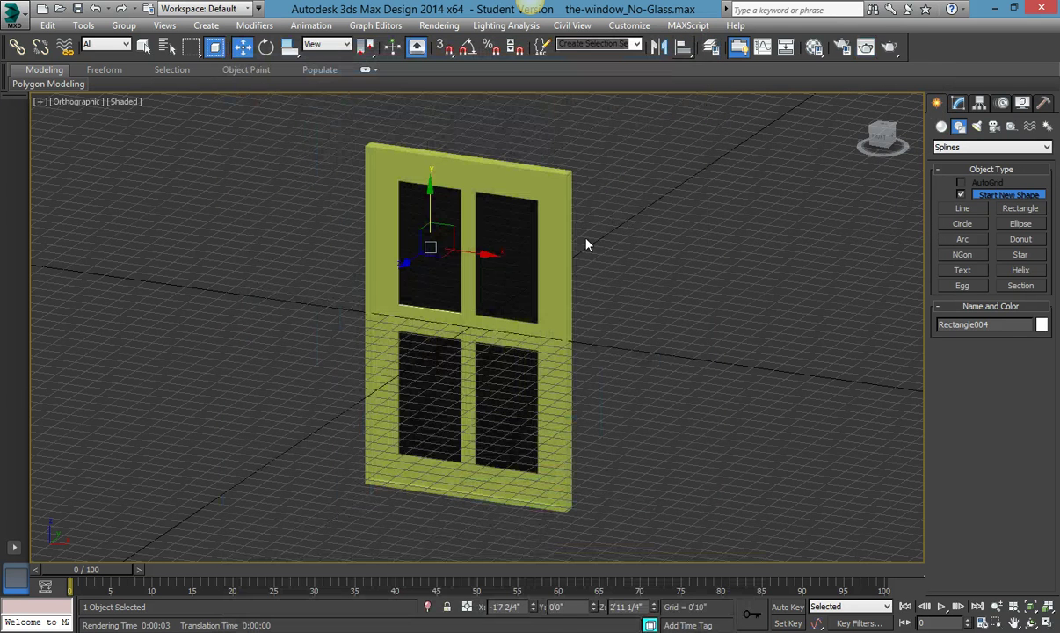